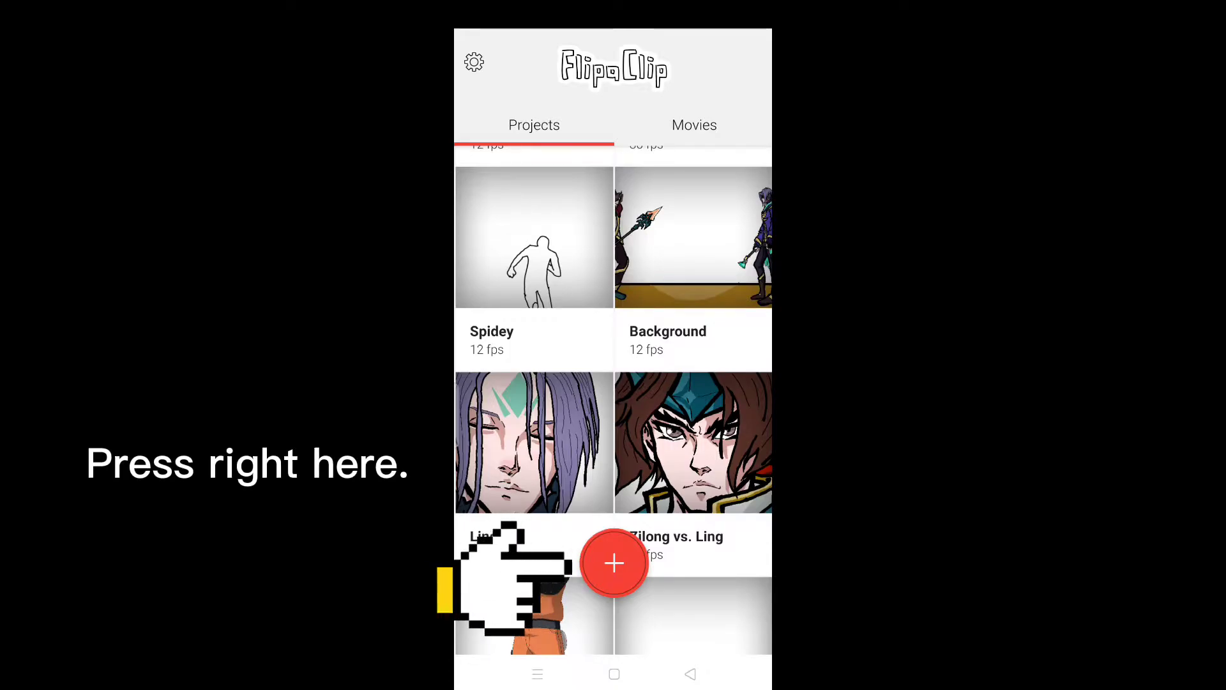
# Start a new animation project named 'intro YT'
pyautogui.click(614, 562)
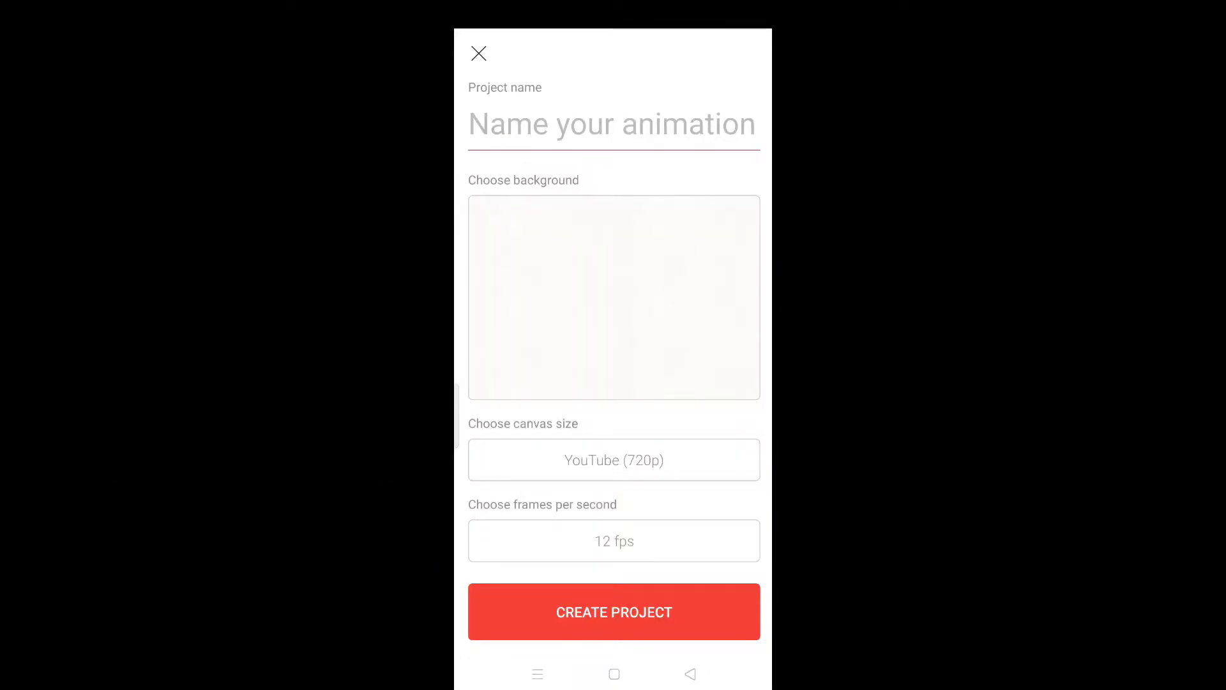
pyautogui.click(613, 124)
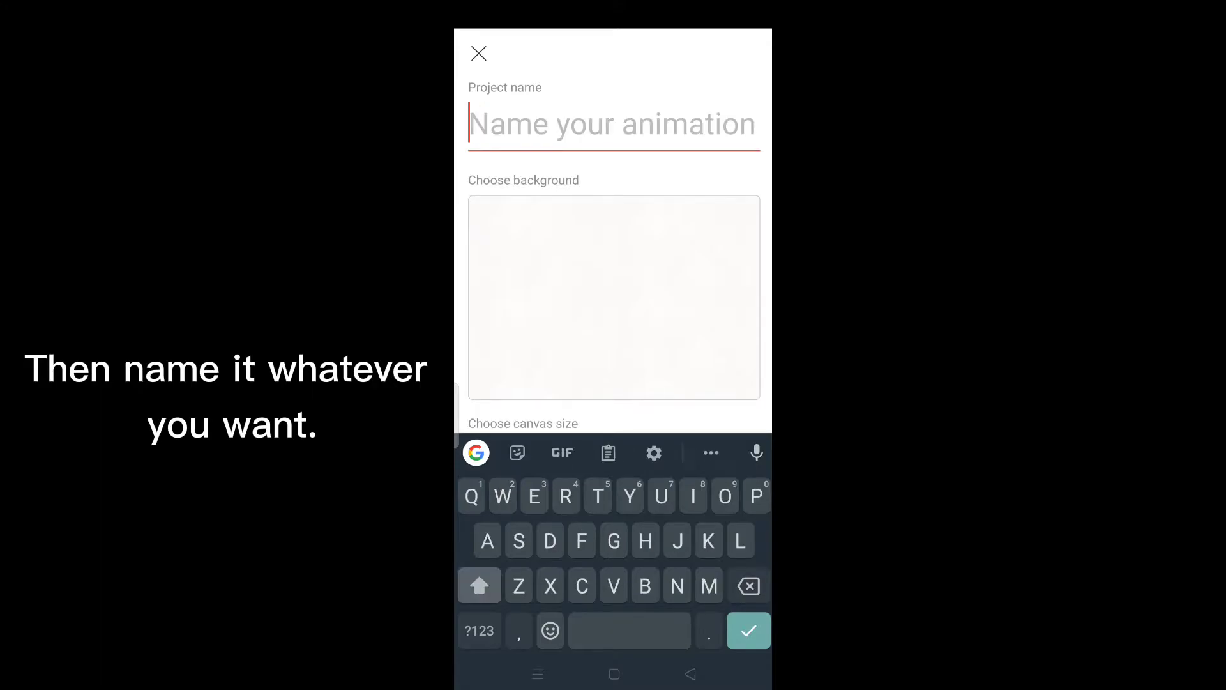
pyautogui.write('intro')
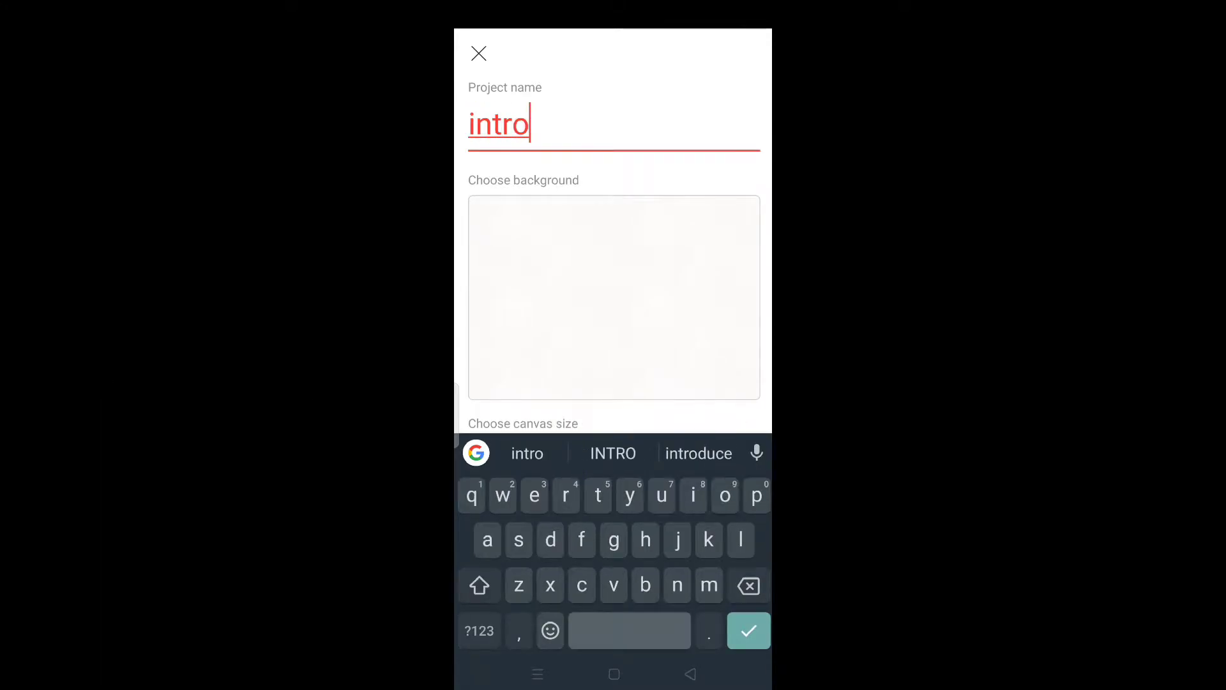
pyautogui.write(' YT')
pyautogui.press('Return')
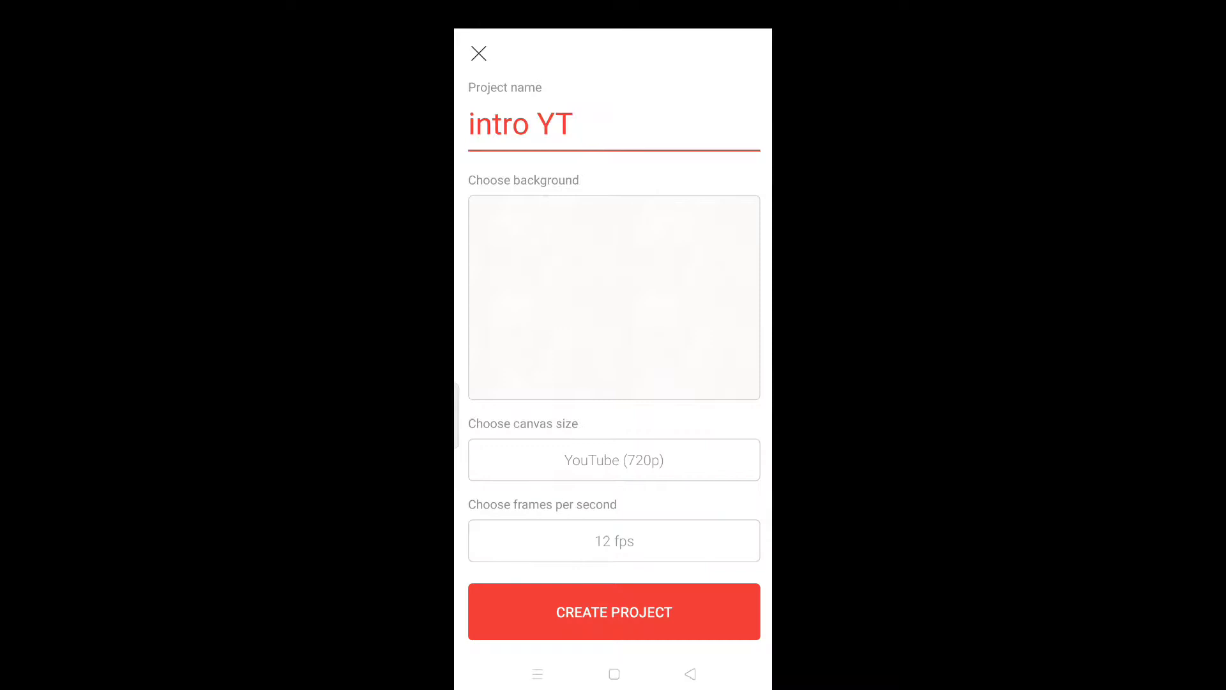
# Give the project a solid white background colour
pyautogui.click(614, 298)
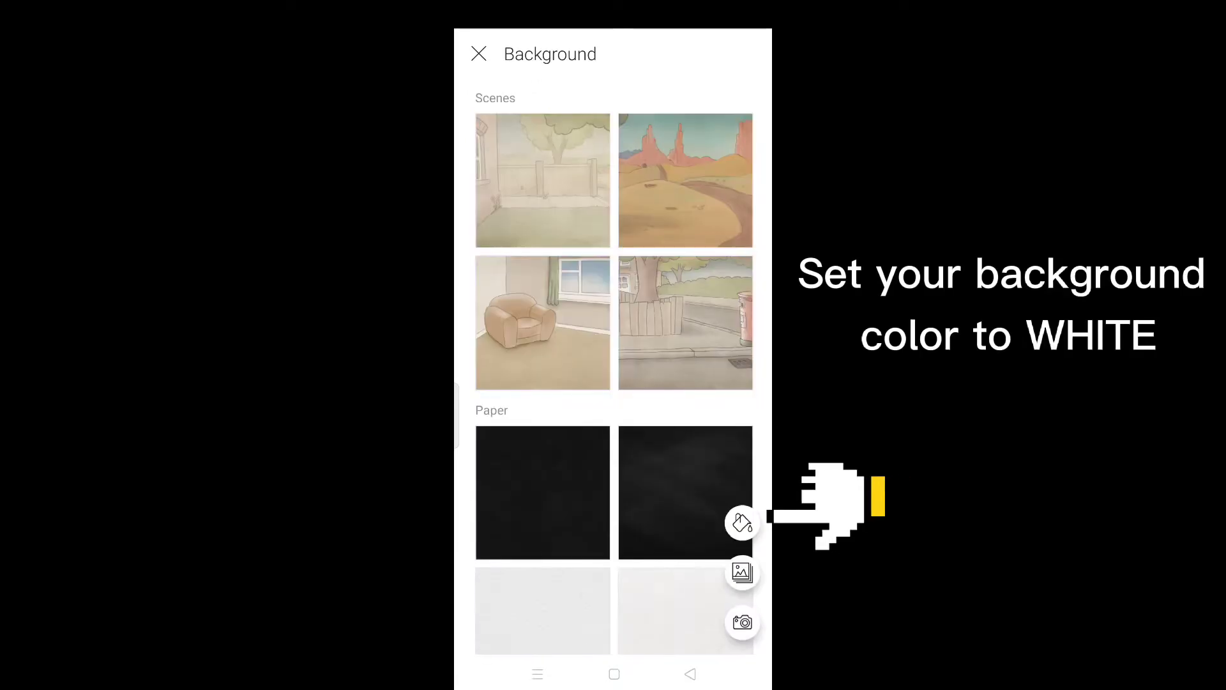
pyautogui.click(739, 520)
pyautogui.moveTo(605, 373); pyautogui.dragTo(593, 362)
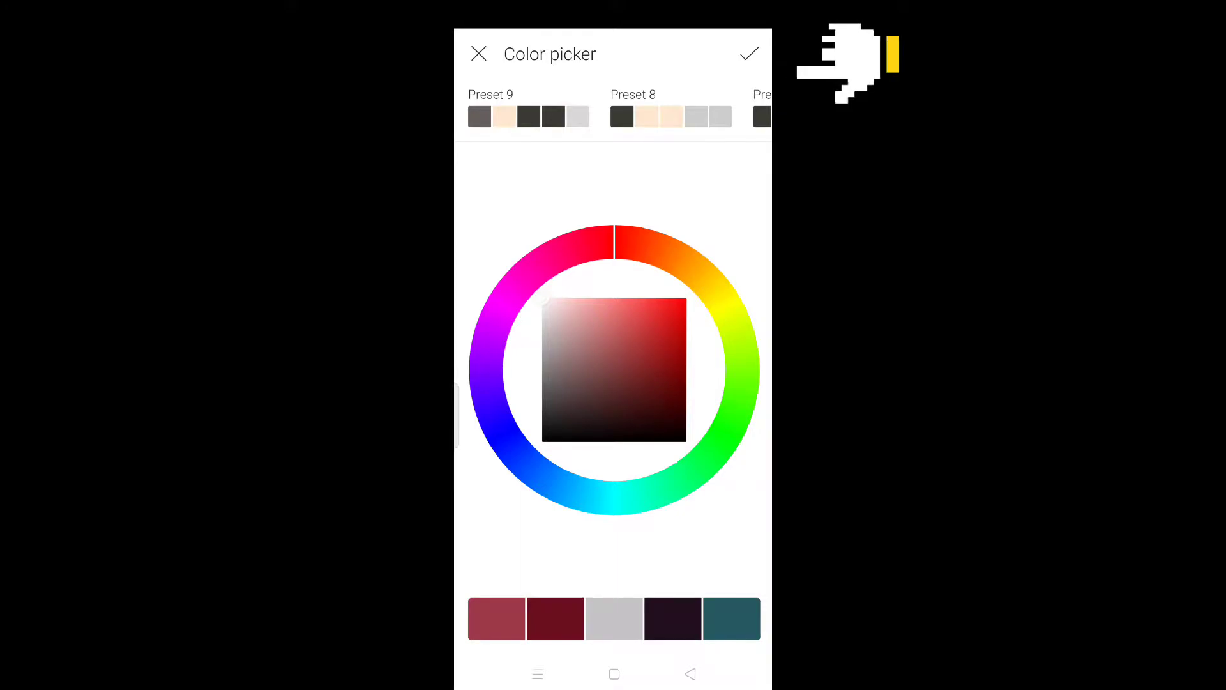
pyautogui.click(749, 54)
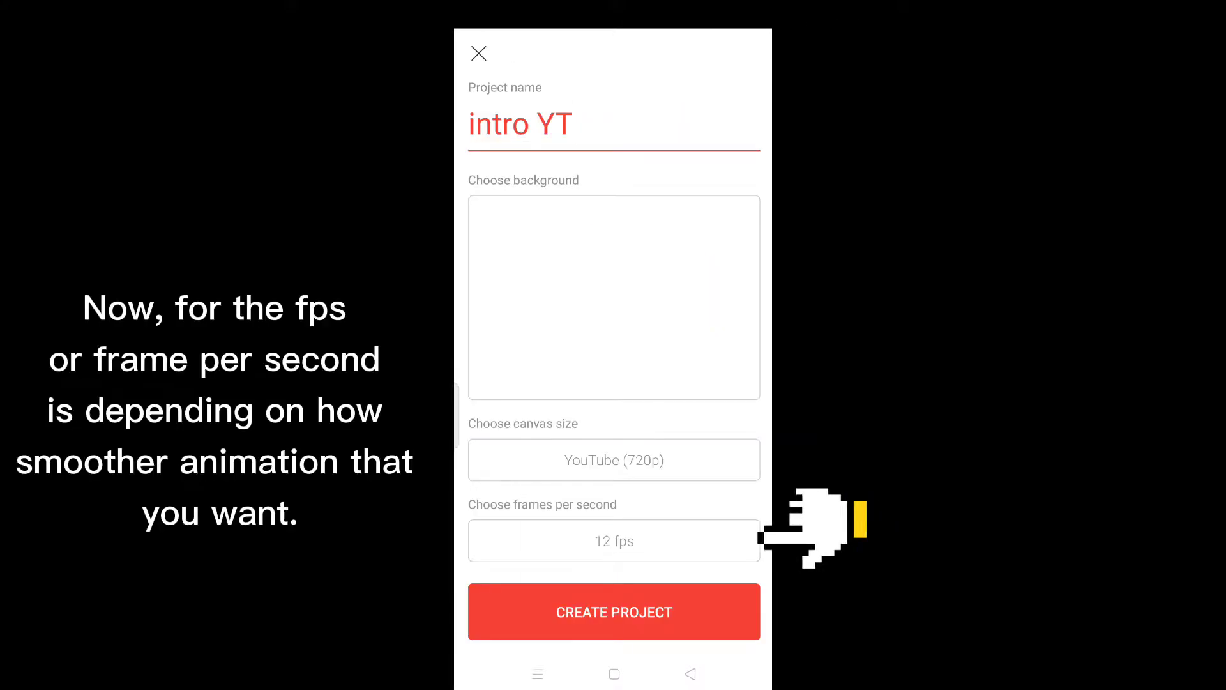
# Set the project's frame rate to 20 frames per second
pyautogui.click(615, 541)
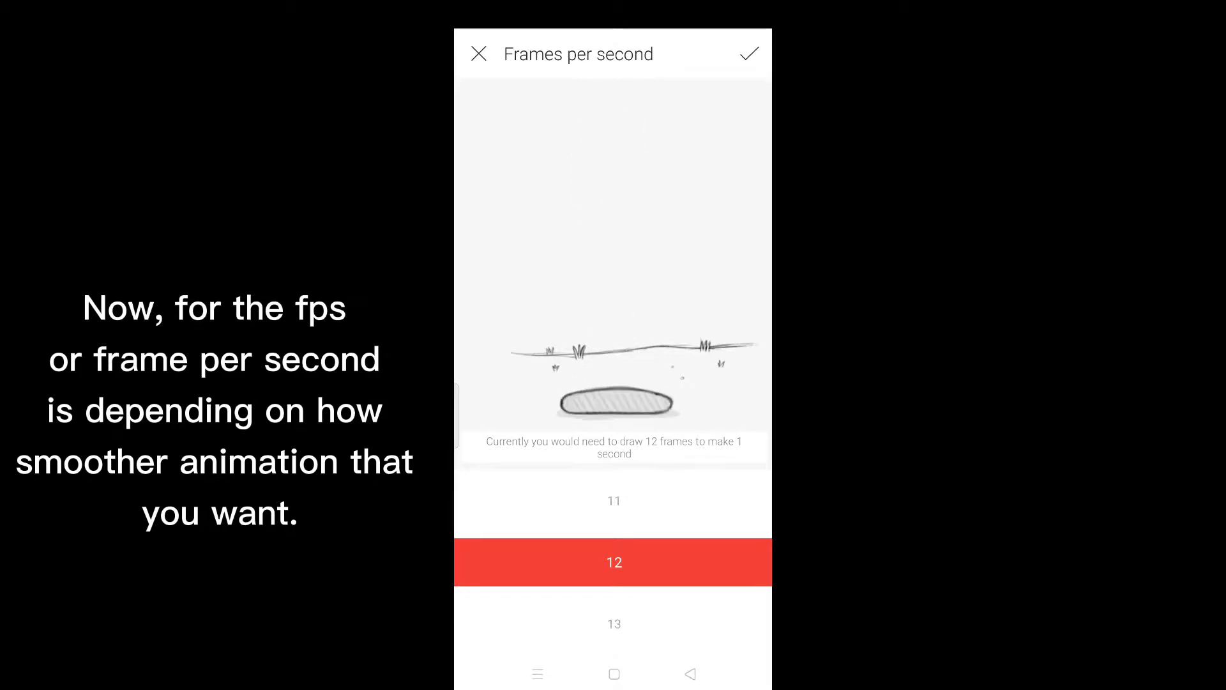
pyautogui.scroll(-4, 614, 562)
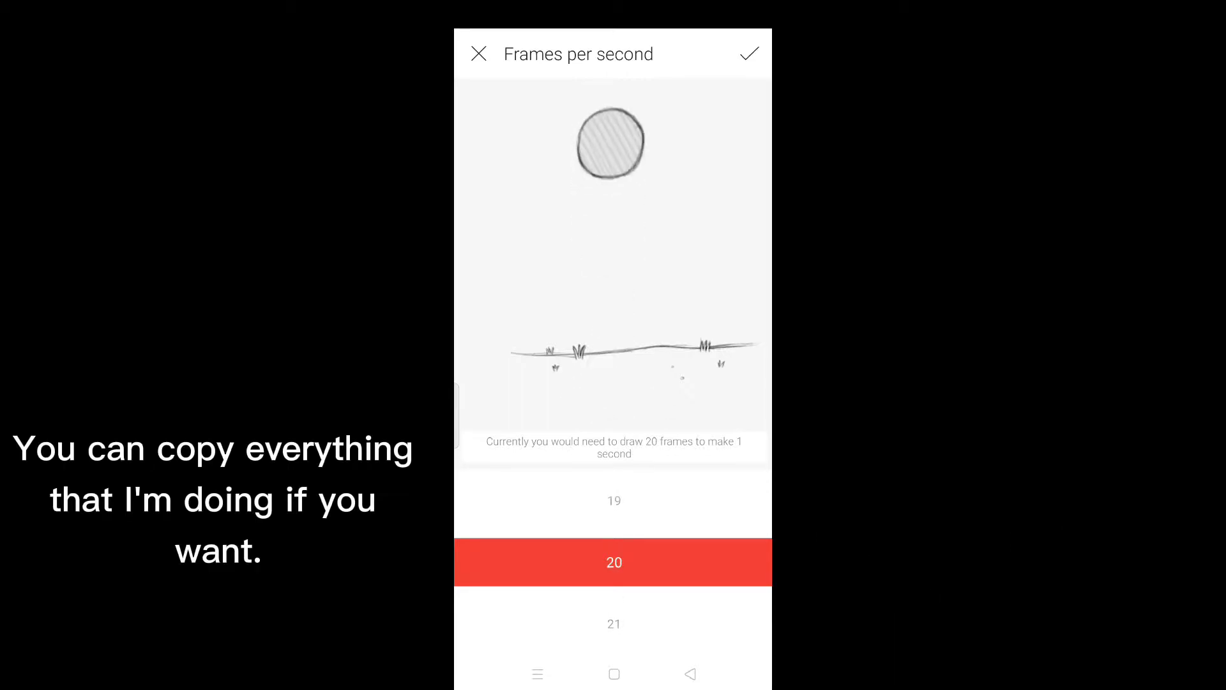
pyautogui.click(750, 54)
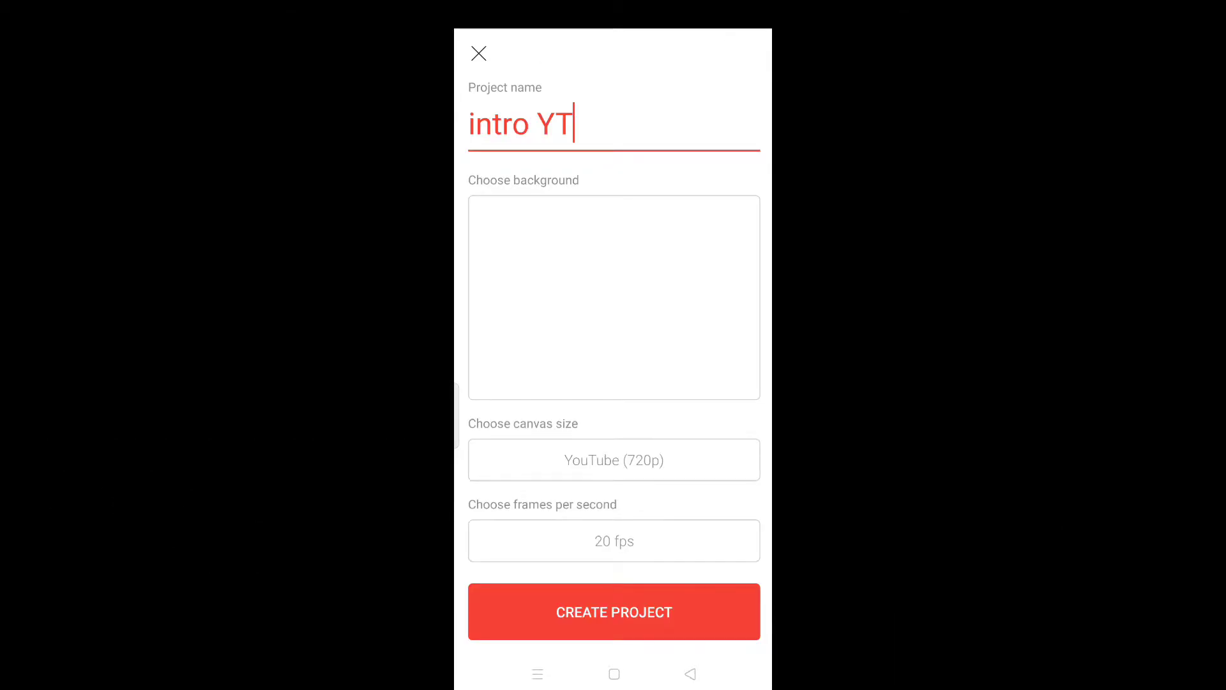
# Create the project and import the grey-floor reference video as frames on a Video layer
pyautogui.click(614, 612)
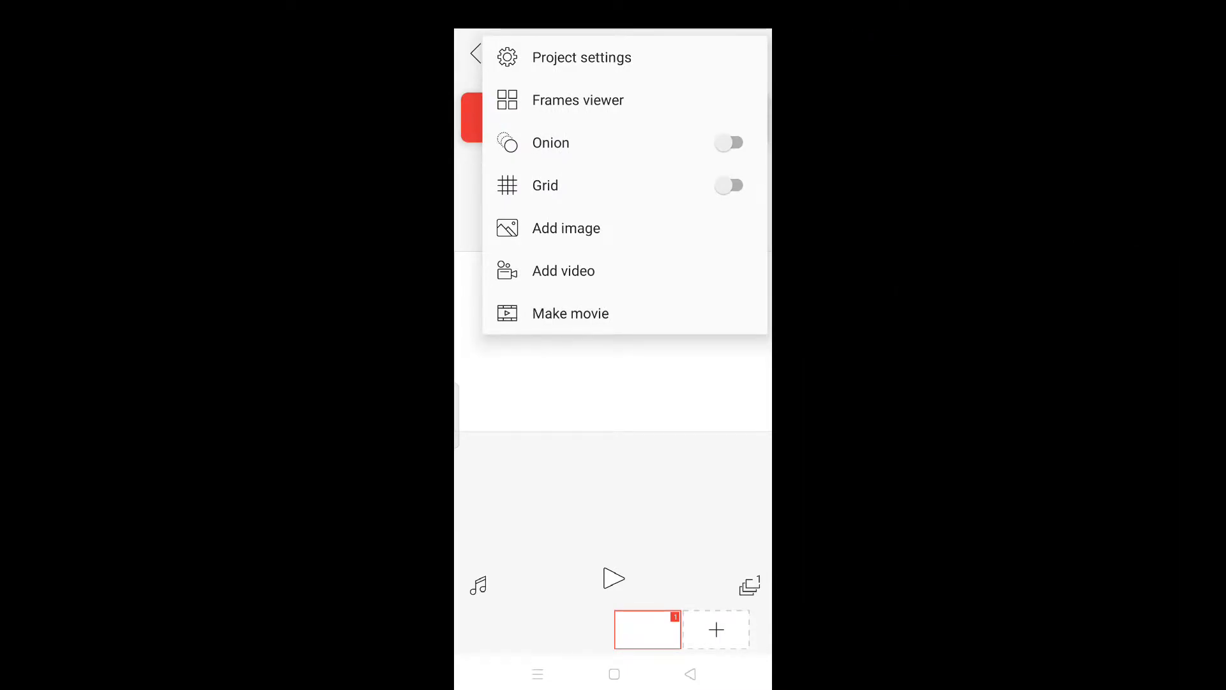
pyautogui.click(563, 271)
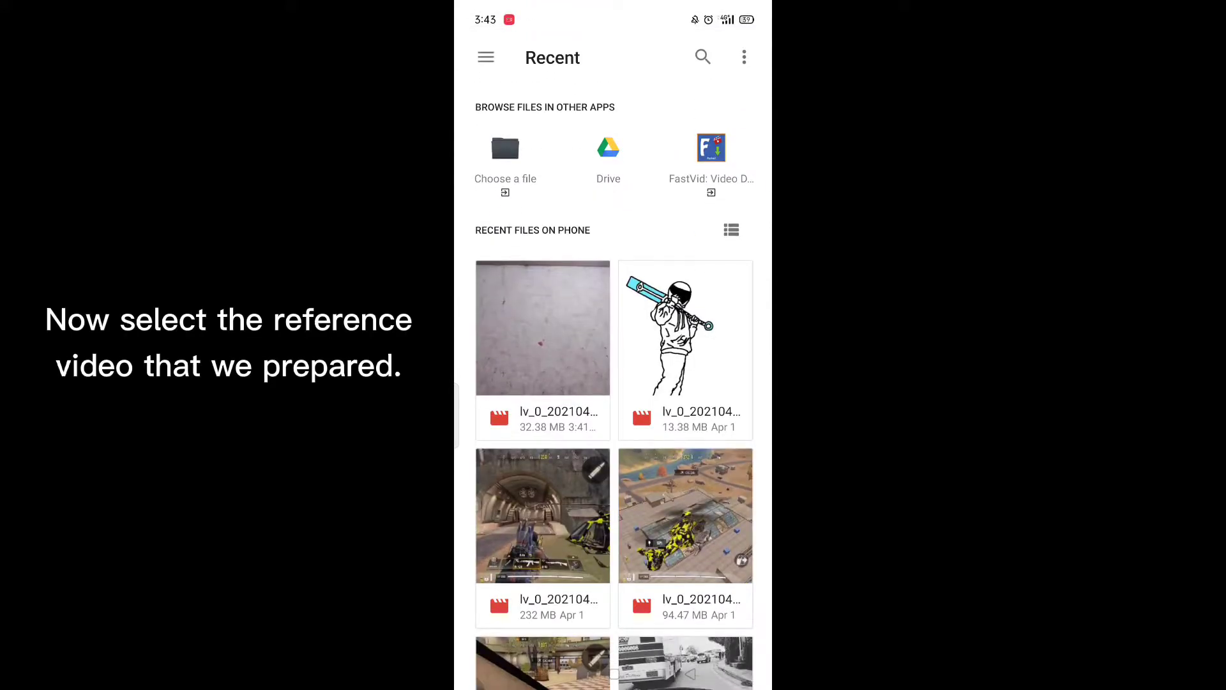
pyautogui.click(543, 328)
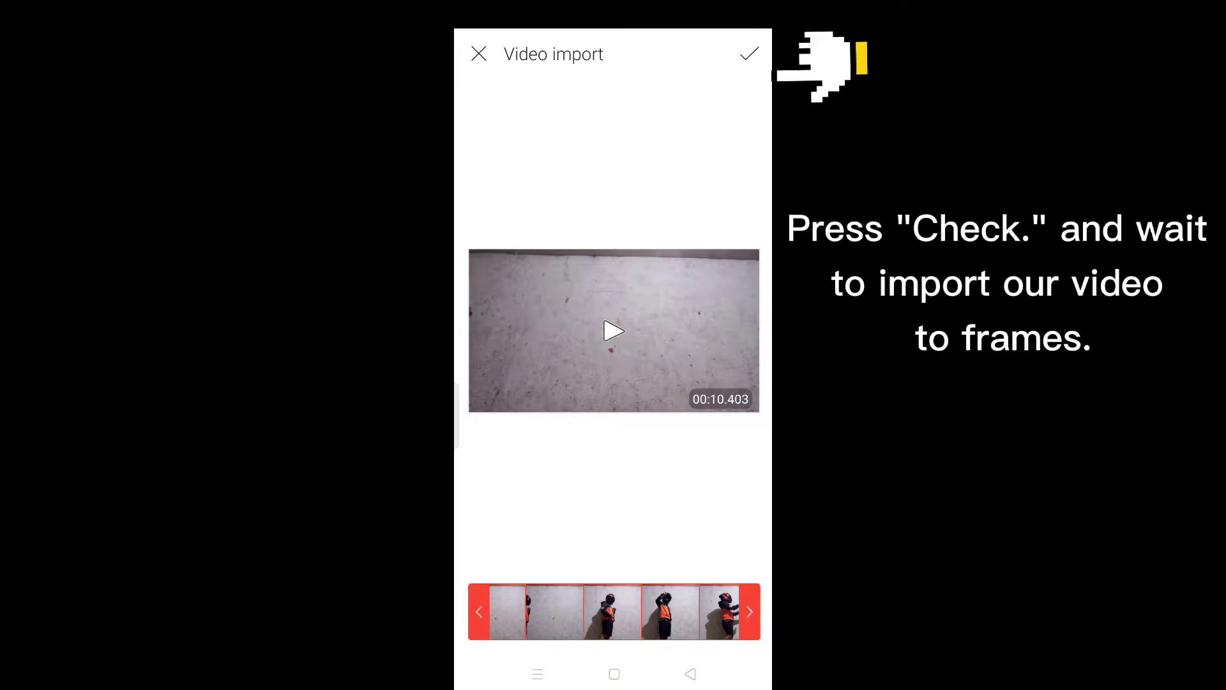
pyautogui.click(749, 54)
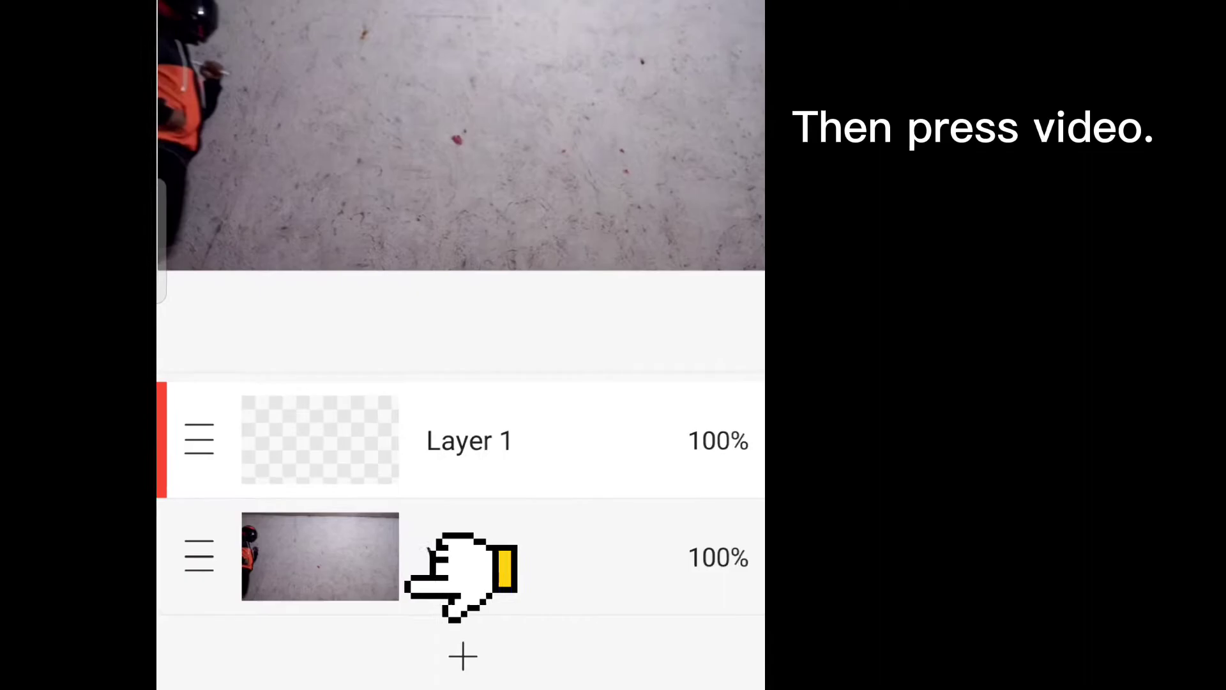
# Lower the Video layer's opacity to about 45% and make Layer 1 the active layer
pyautogui.click(536, 558)
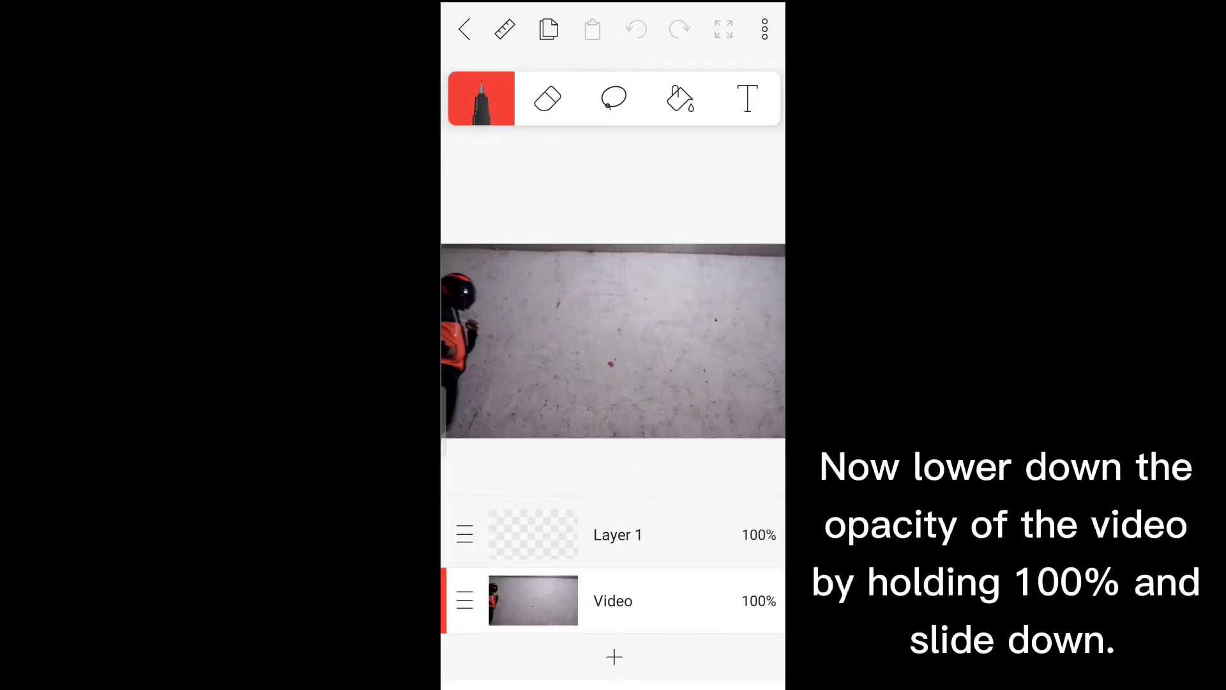
pyautogui.moveTo(757, 600)
pyautogui.mouseDown()
pyautogui.moveTo(665, 601)
pyautogui.moveTo(664, 685)
pyautogui.mouseUp()
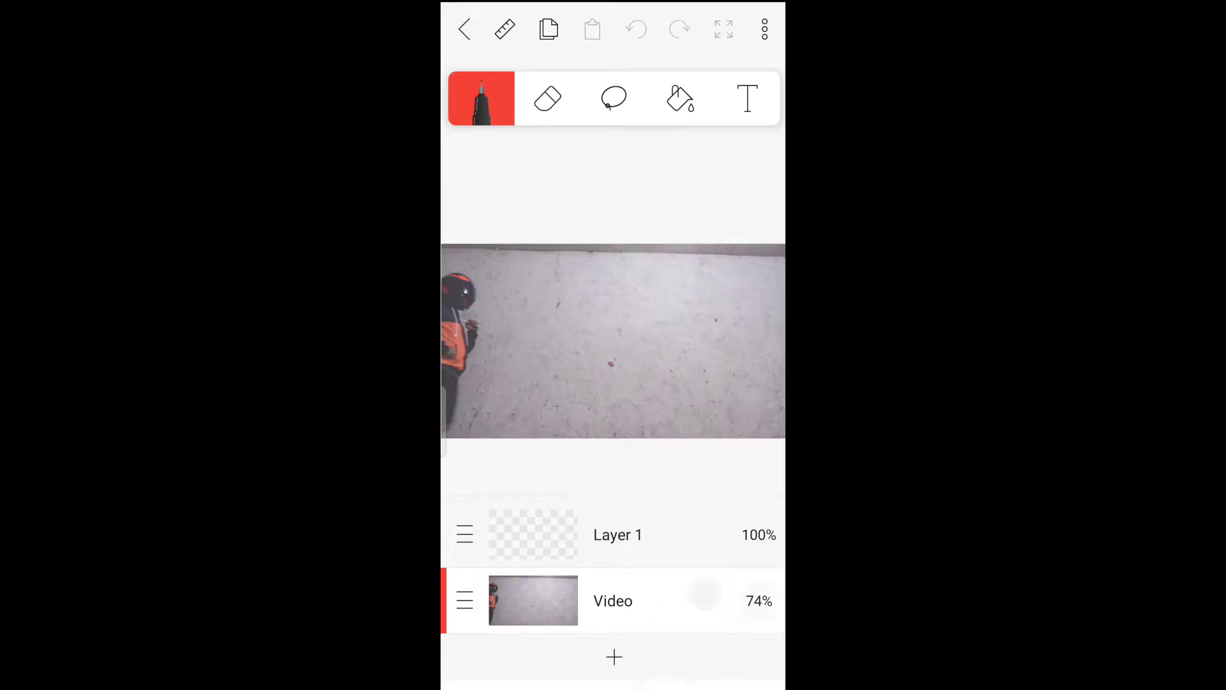
pyautogui.moveTo(705, 595); pyautogui.dragTo(663, 647)
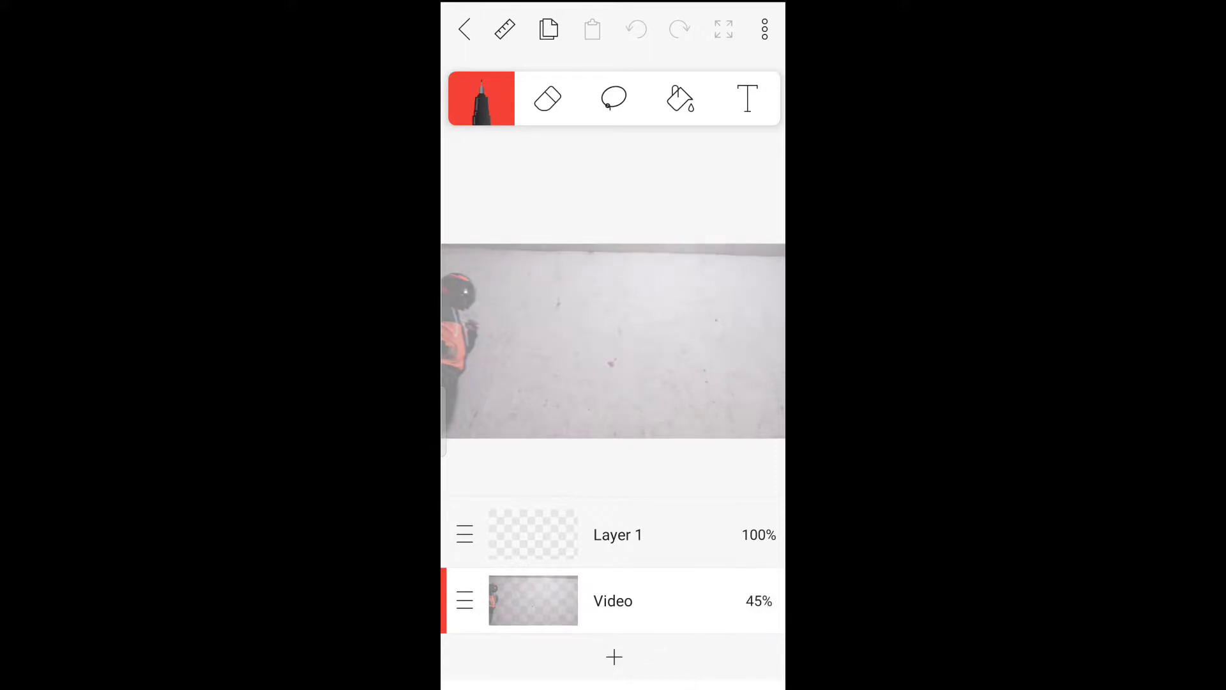
pyautogui.click(614, 535)
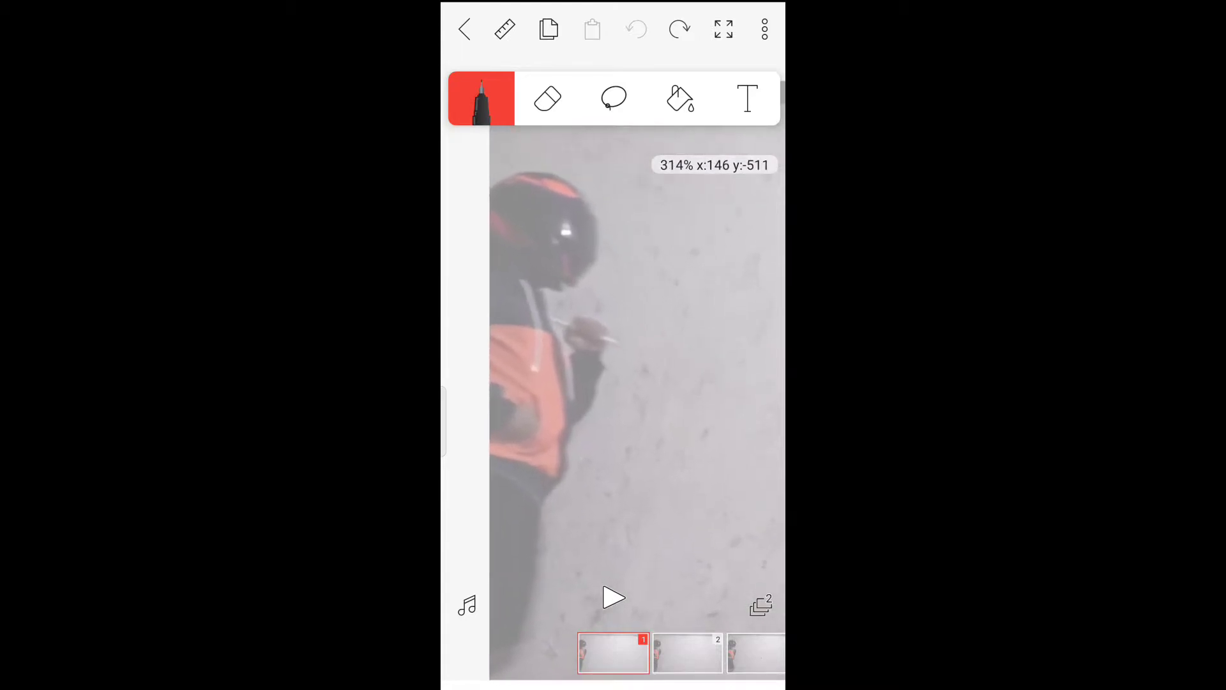
# Choose the technical Pen brush type for tracing black outlines over the figure
pyautogui.click(481, 99)
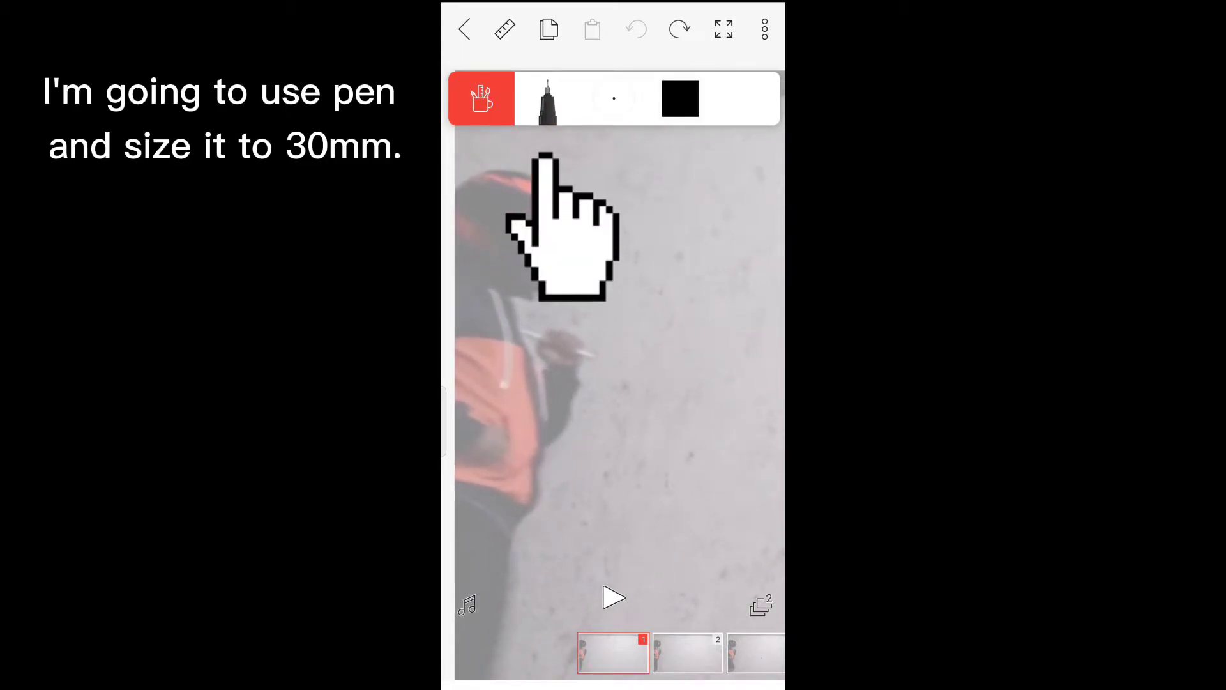
pyautogui.click(548, 100)
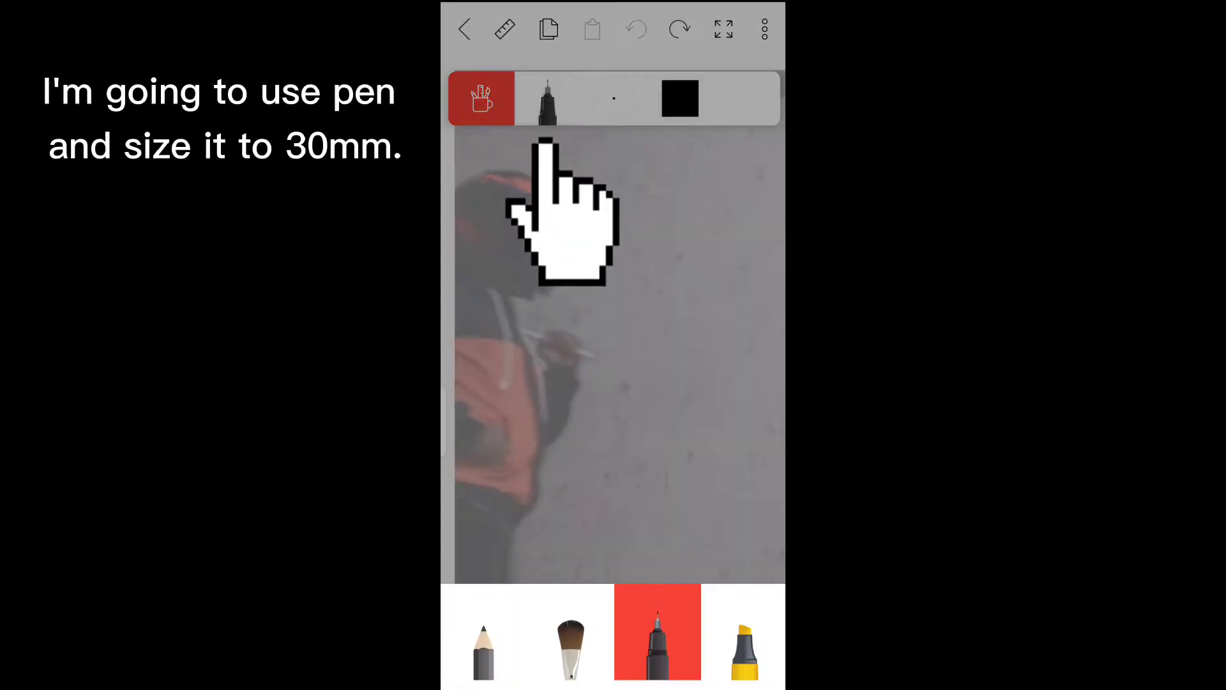
pyautogui.click(658, 632)
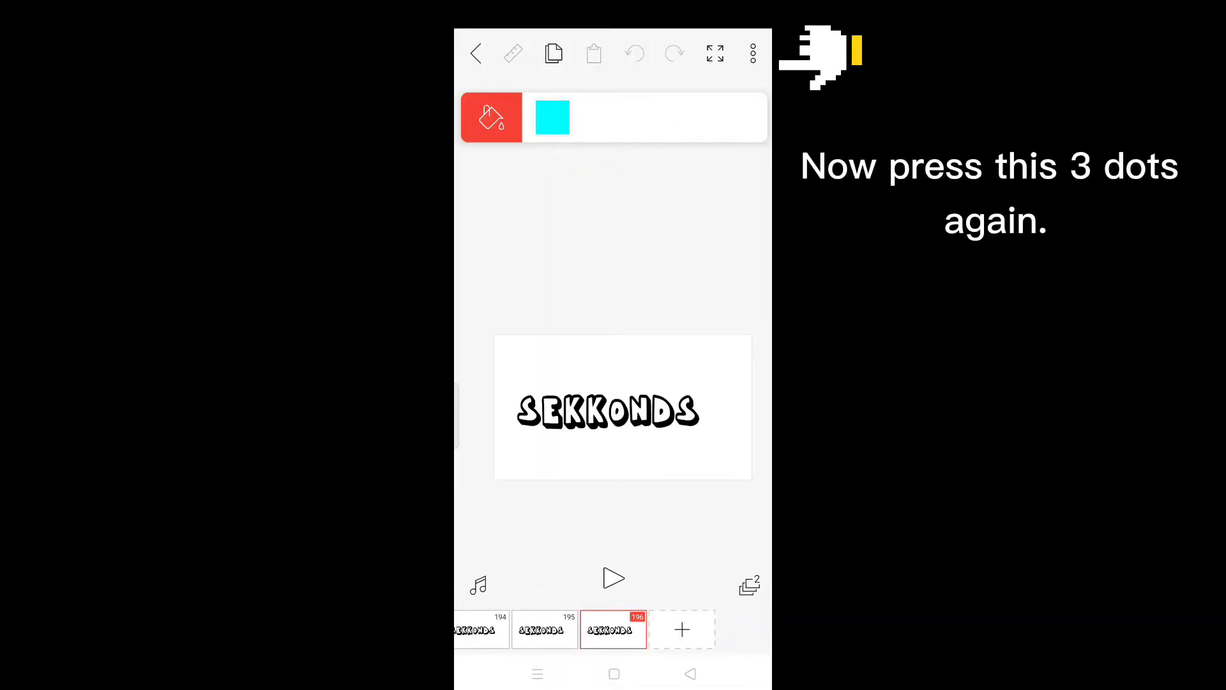
# Export the animation as a YouTube 1080p MP4 movie named Intro
pyautogui.click(753, 53)
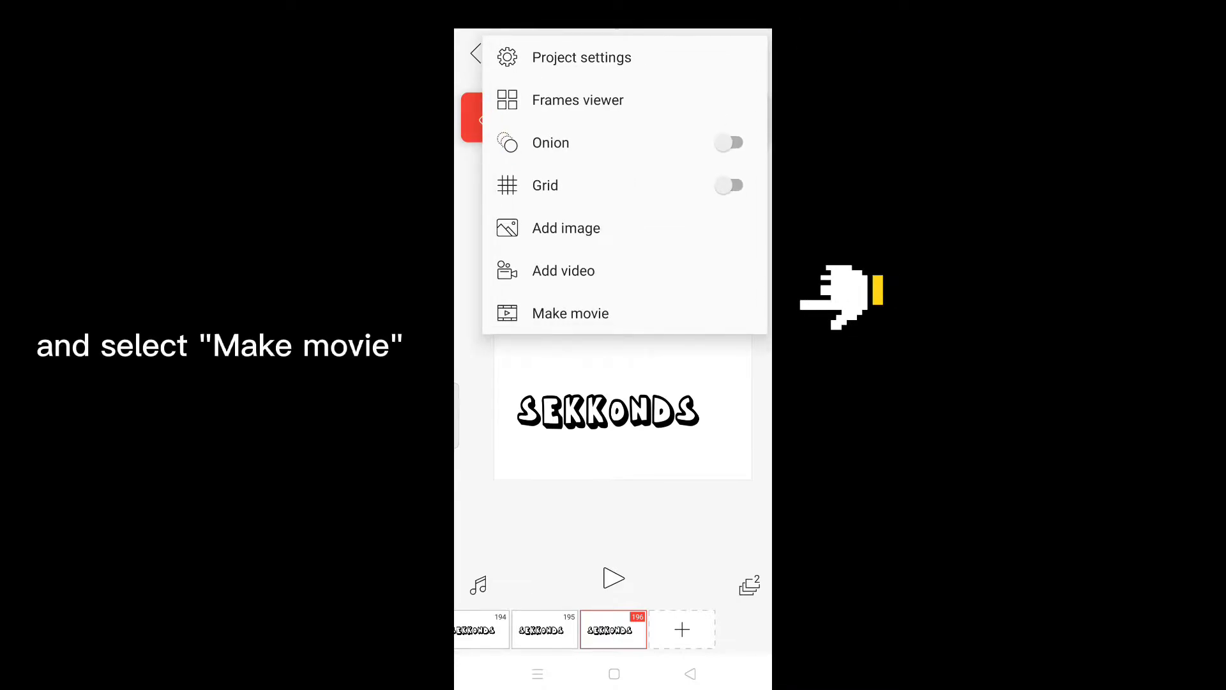
pyautogui.click(570, 313)
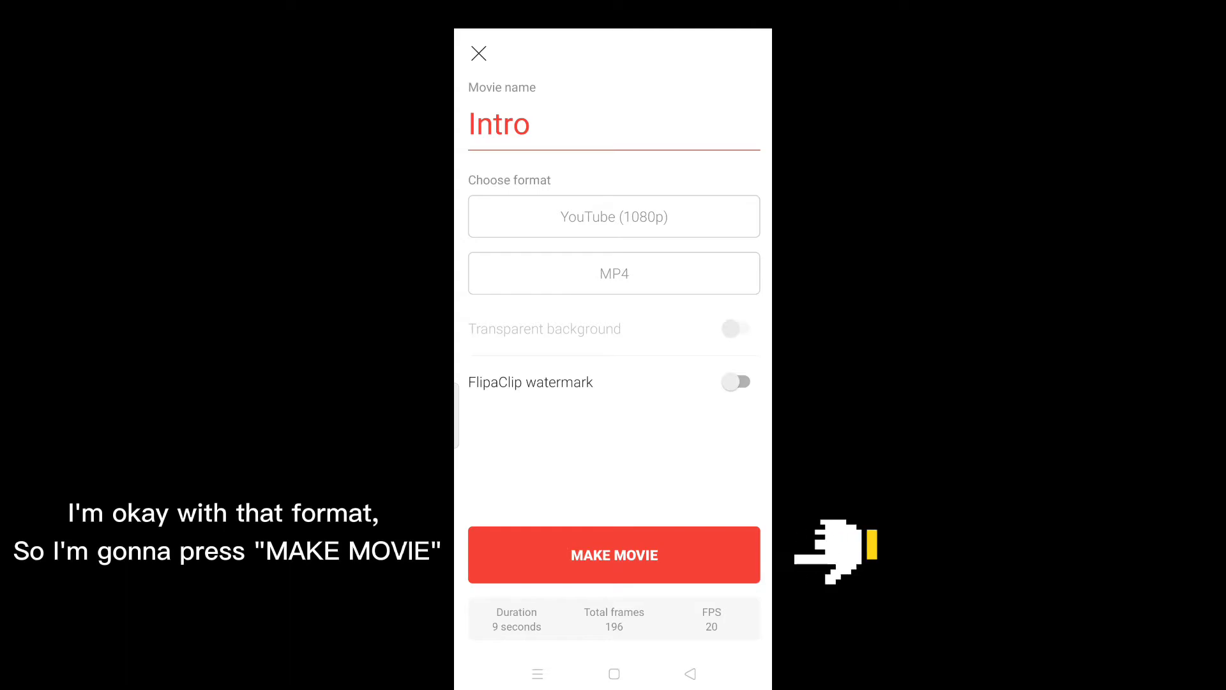
pyautogui.click(615, 554)
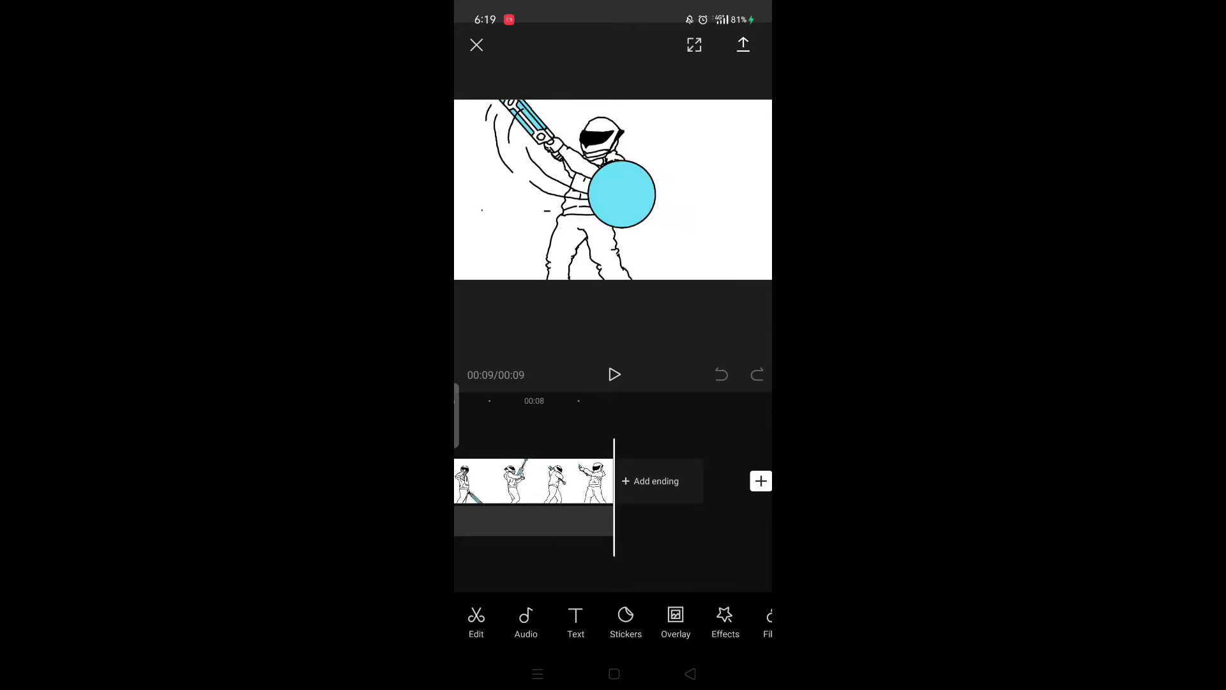
# Append the SEKKONDS title clip after the animation and scrub back across the join
pyautogui.click(760, 481)
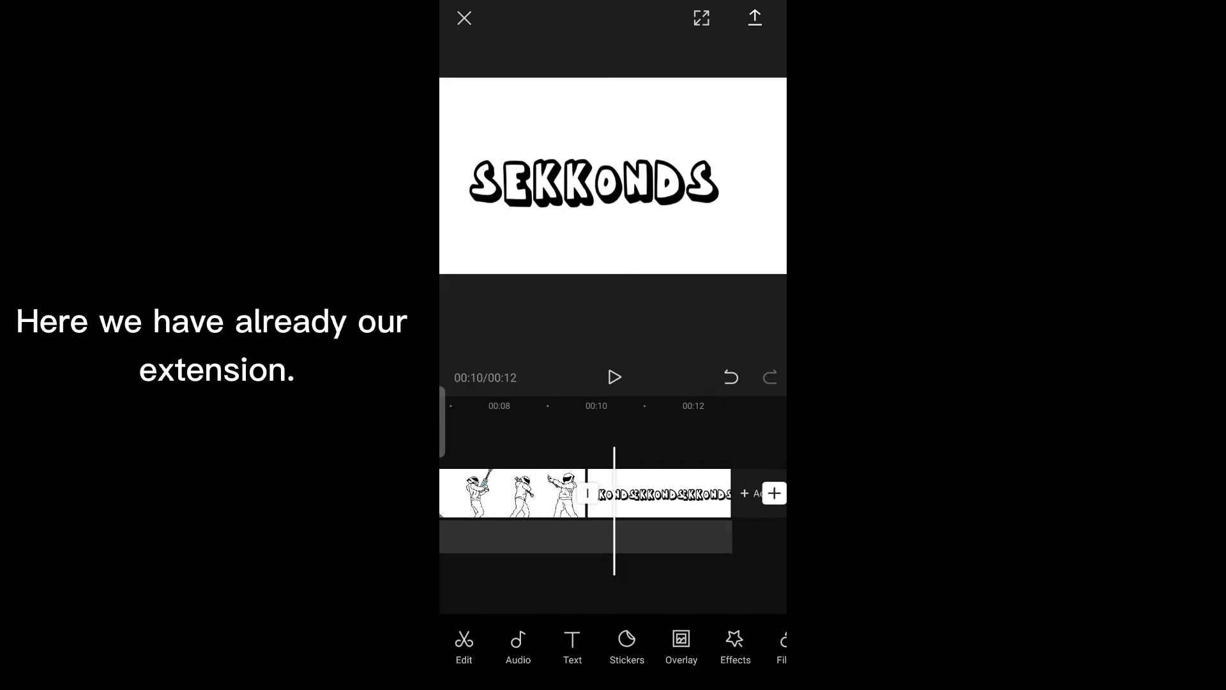
pyautogui.moveTo(576, 494)
pyautogui.mouseDown()
pyautogui.moveTo(623, 493)
pyautogui.moveTo(565, 494)
pyautogui.mouseUp()
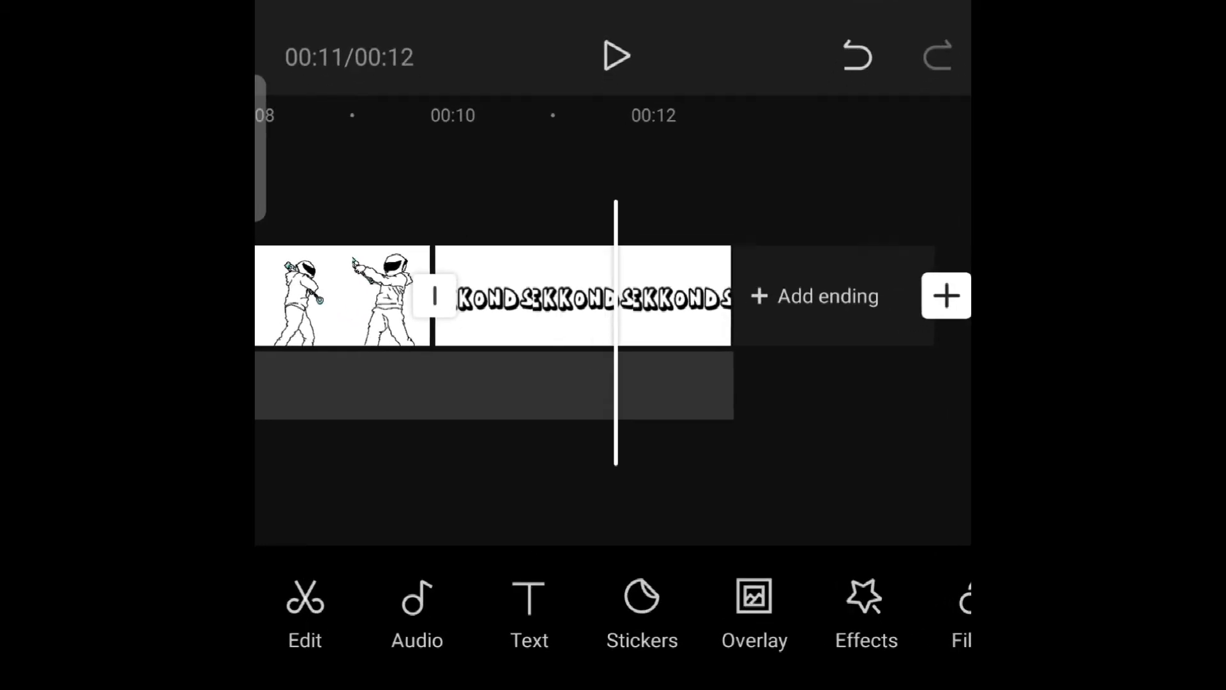
# Add a cyan 'TV' text beside SEKKONDS with a Wave in entrance animation
pyautogui.click(545, 623)
pyautogui.click(528, 646)
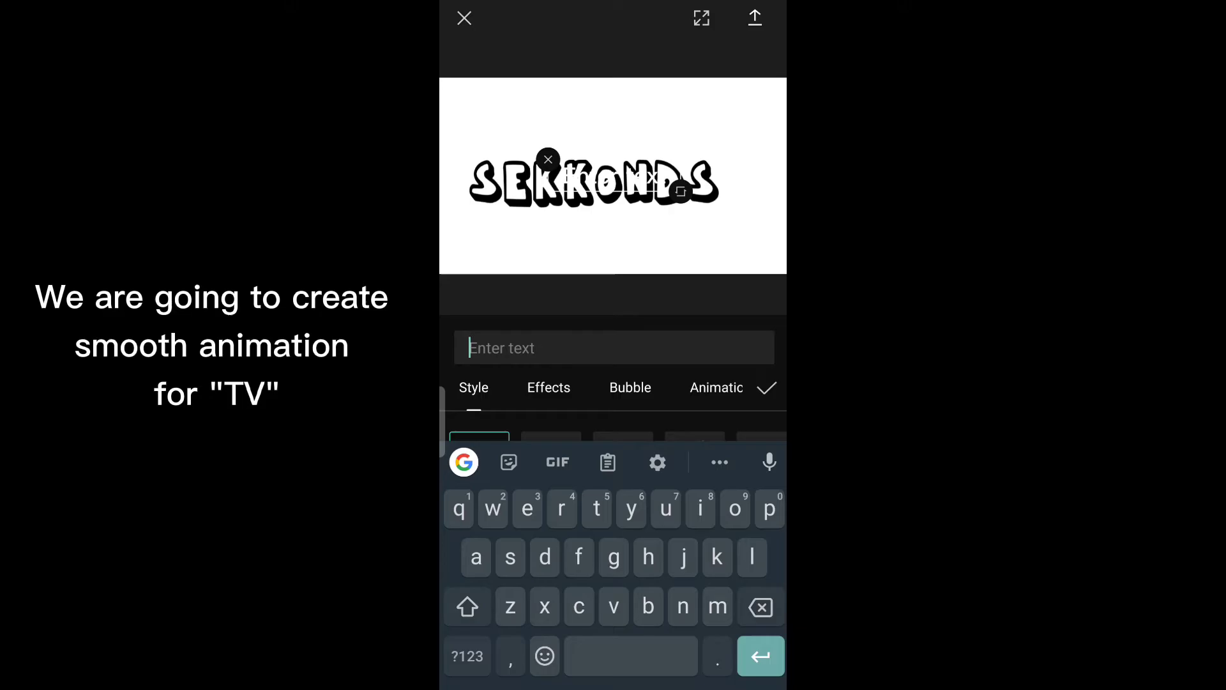
pyautogui.write('TV')
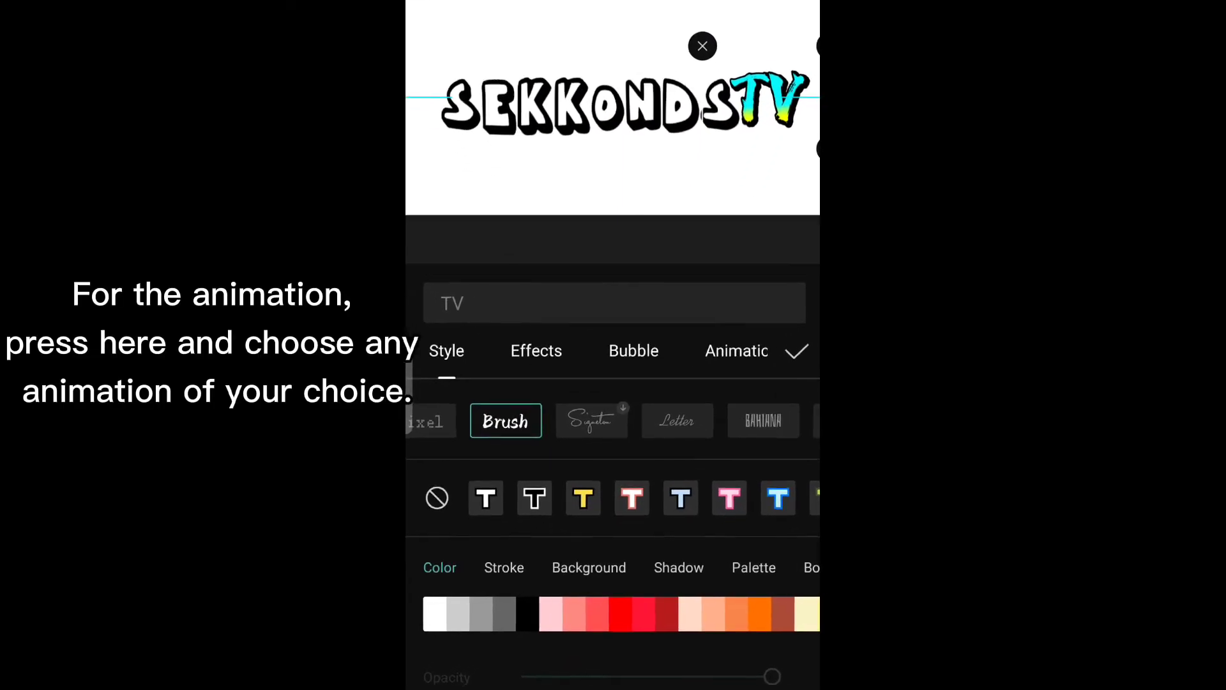
pyautogui.click(762, 305)
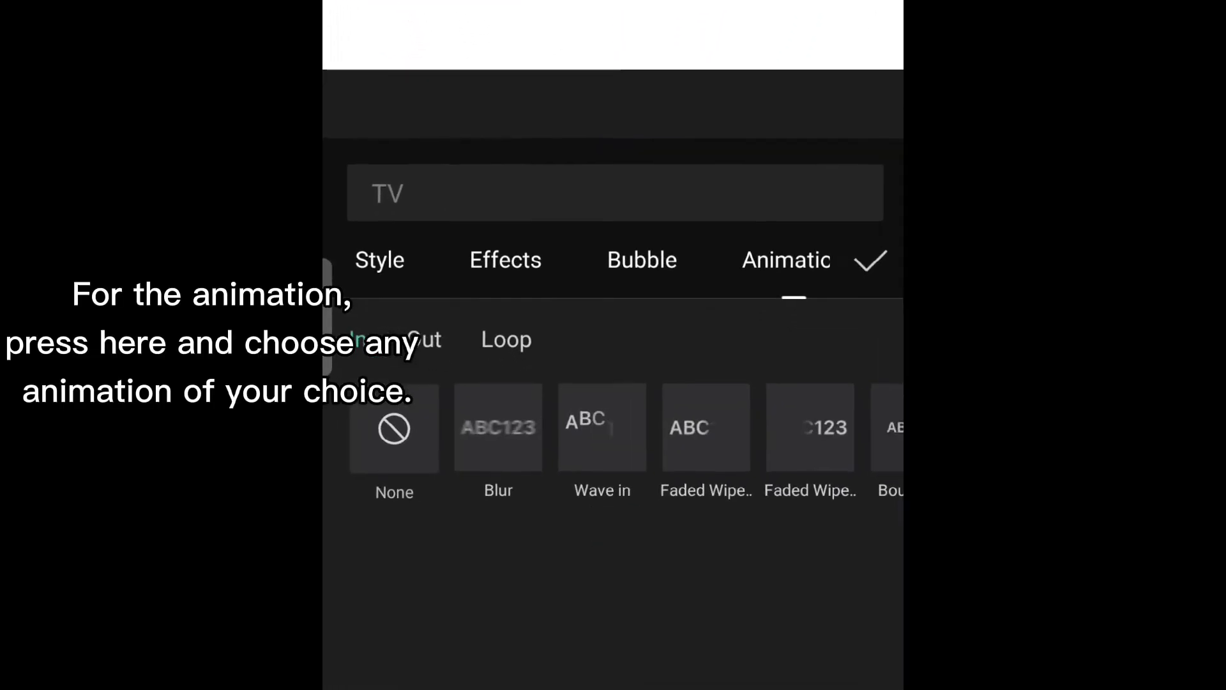
pyautogui.click(600, 407)
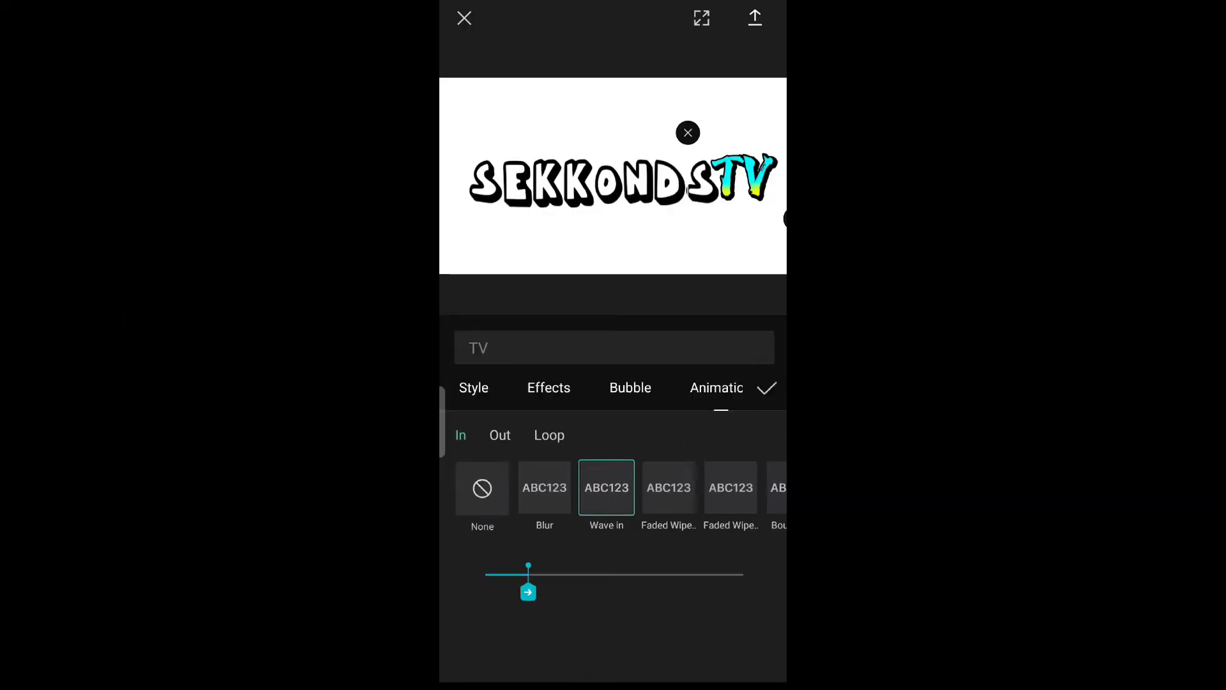
pyautogui.click(767, 387)
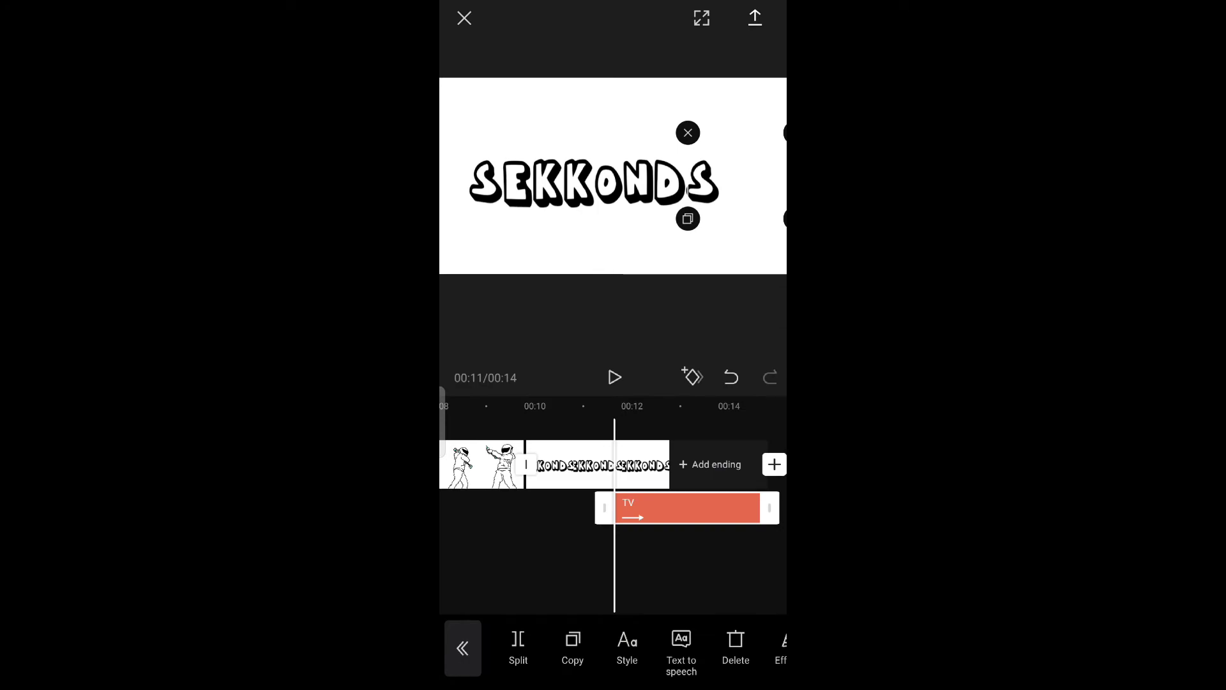
pyautogui.moveTo(709, 537); pyautogui.dragTo(684, 537)
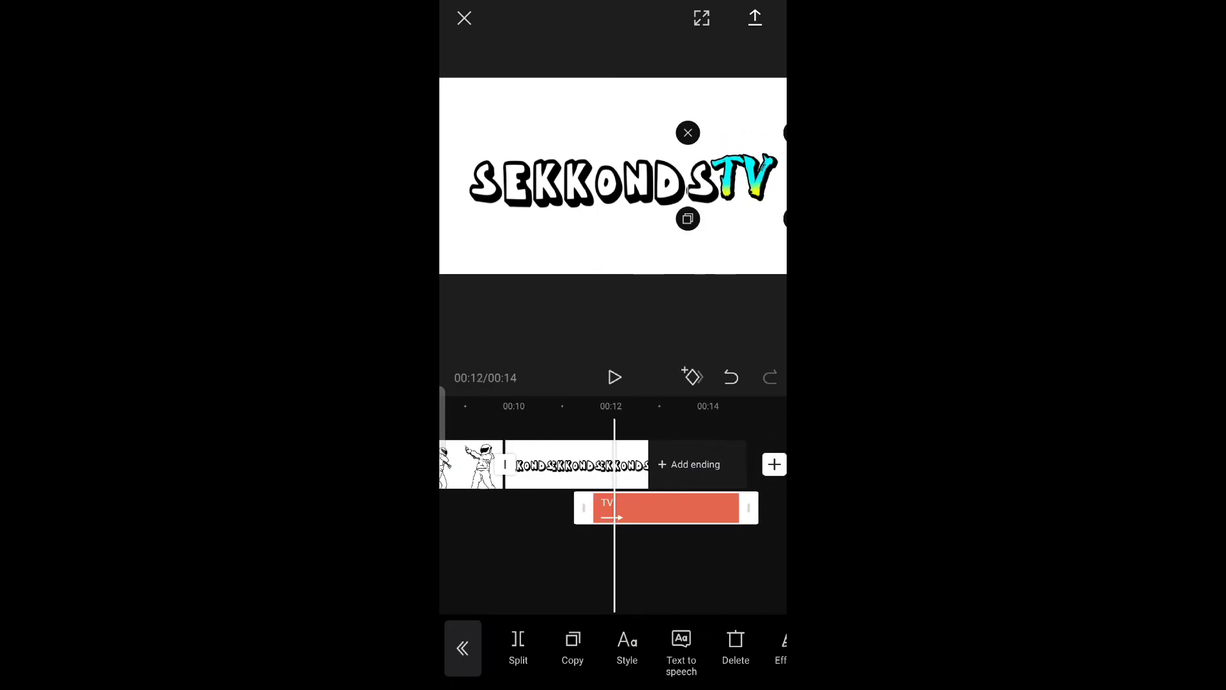
# Play back the animated title to check the TV text timing
pyautogui.click(615, 378)
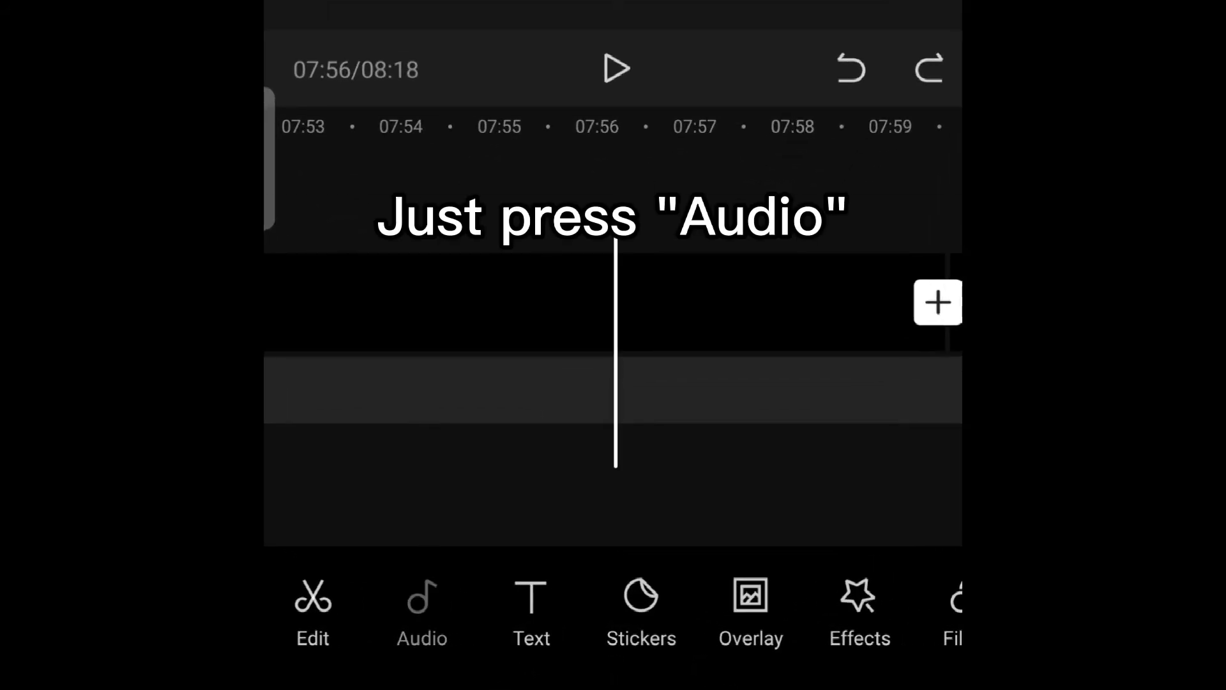
# Add the Creepy story horror sound effect at 7:56 and preview it
pyautogui.click(447, 614)
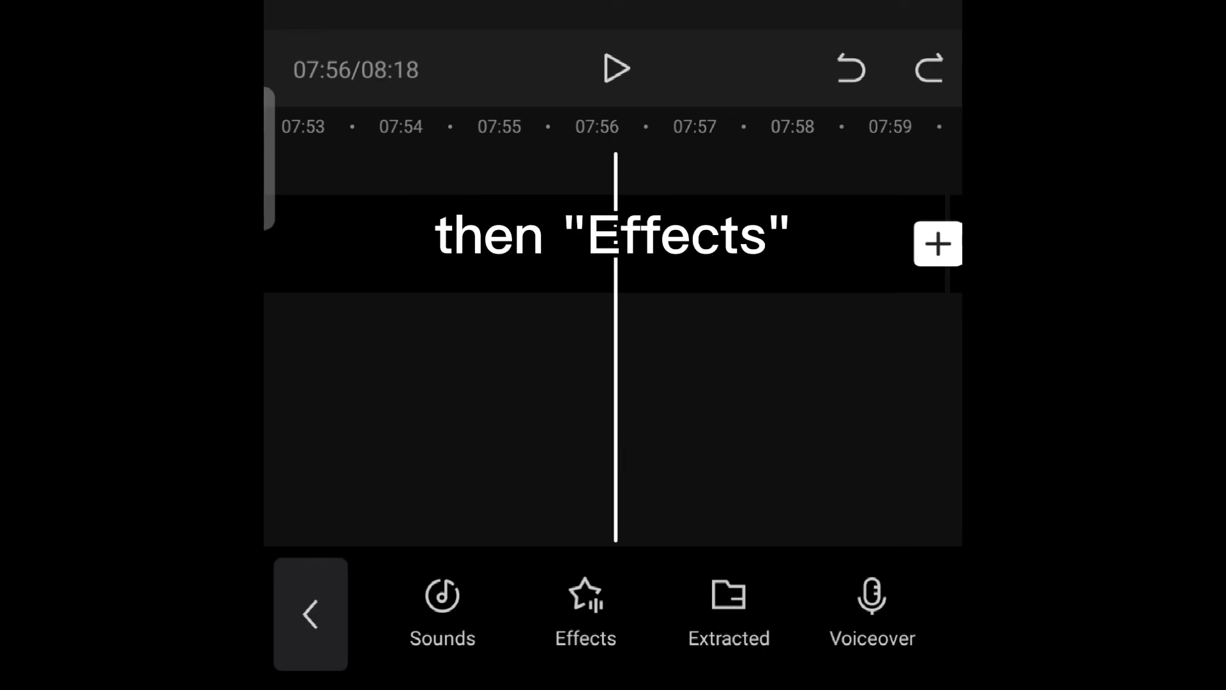
pyautogui.click(586, 613)
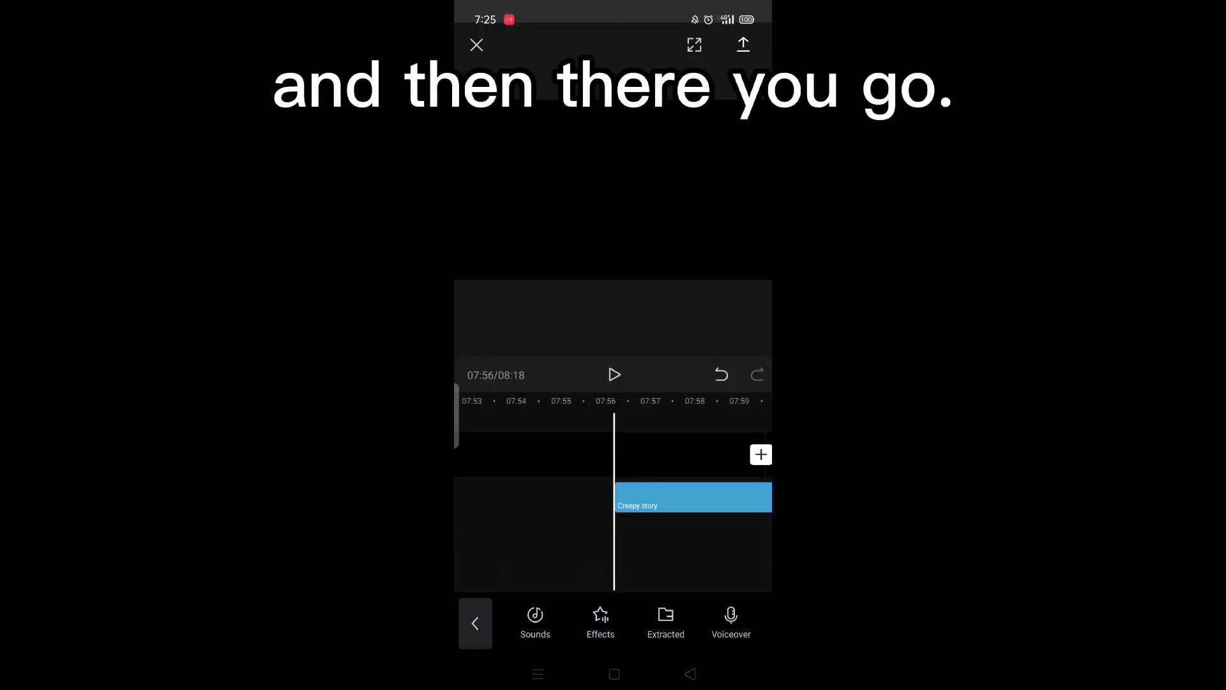
pyautogui.moveTo(575, 499); pyautogui.dragTo(661, 499)
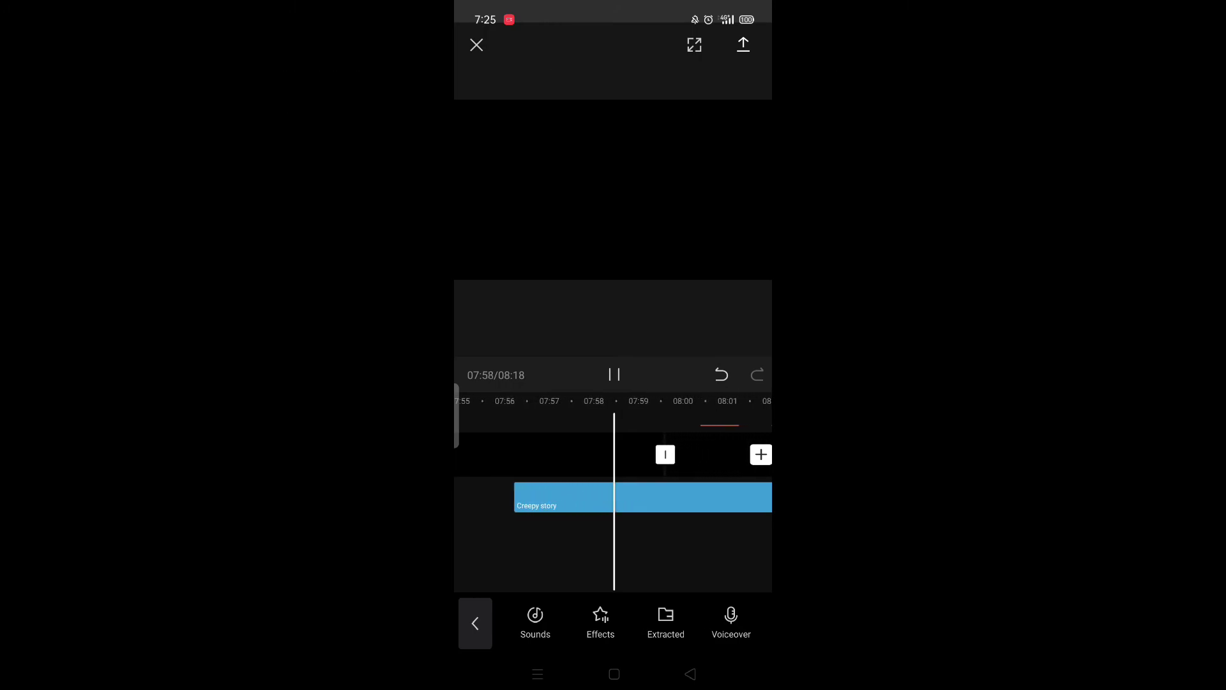
pyautogui.click(614, 374)
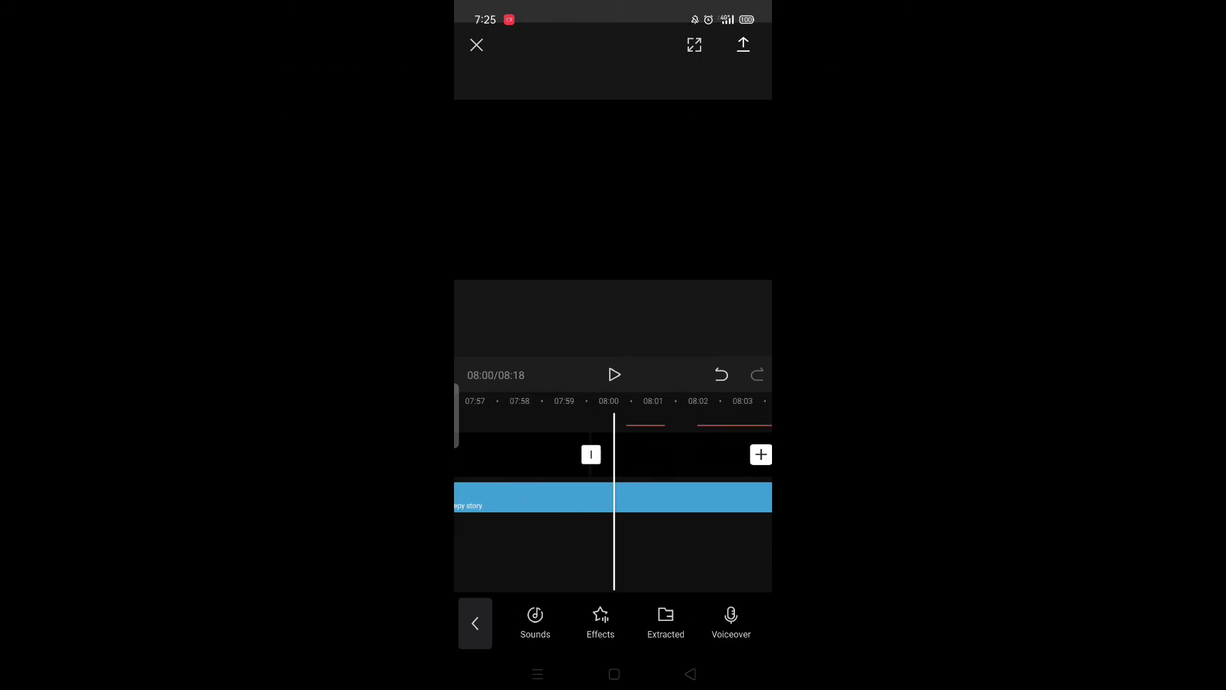